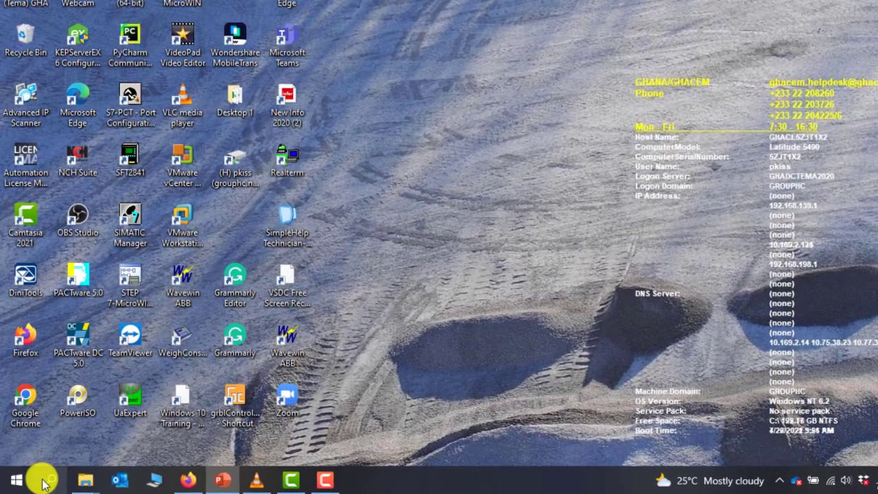
Find InTouch through a Start menu search for 'in', launch it, and maximize the Application Manager
left_click(43, 483)
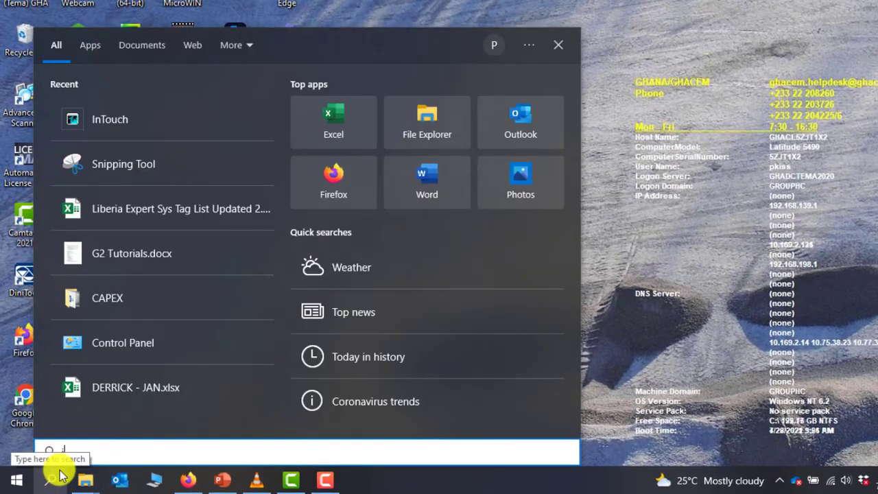
type("in")
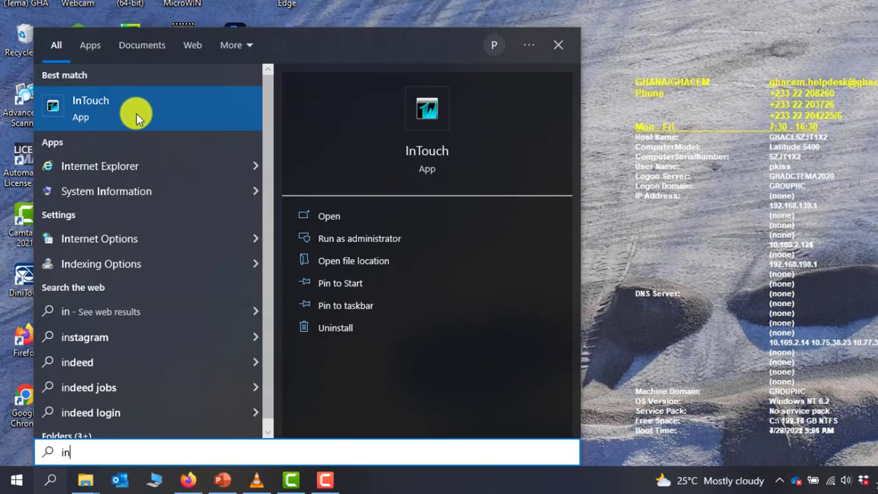
left_click(415, 152)
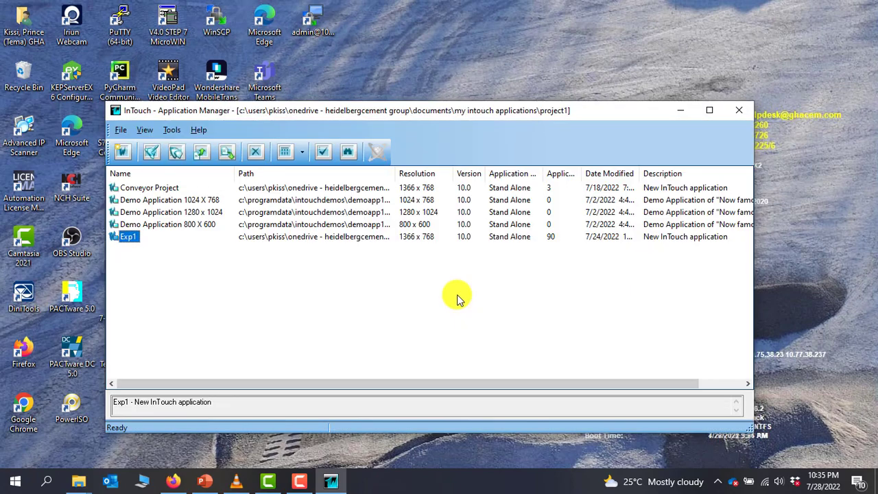
left_click(711, 111)
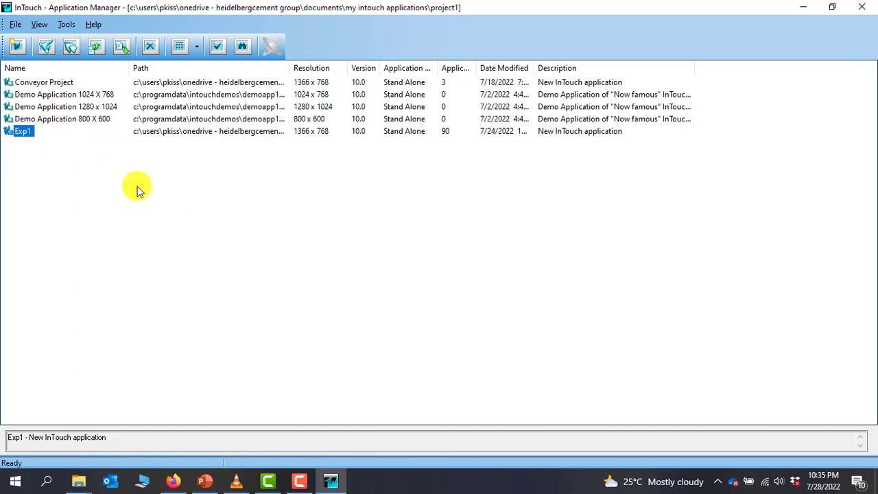
Start a new application from the File menu, keeping the default base path
left_click(15, 25)
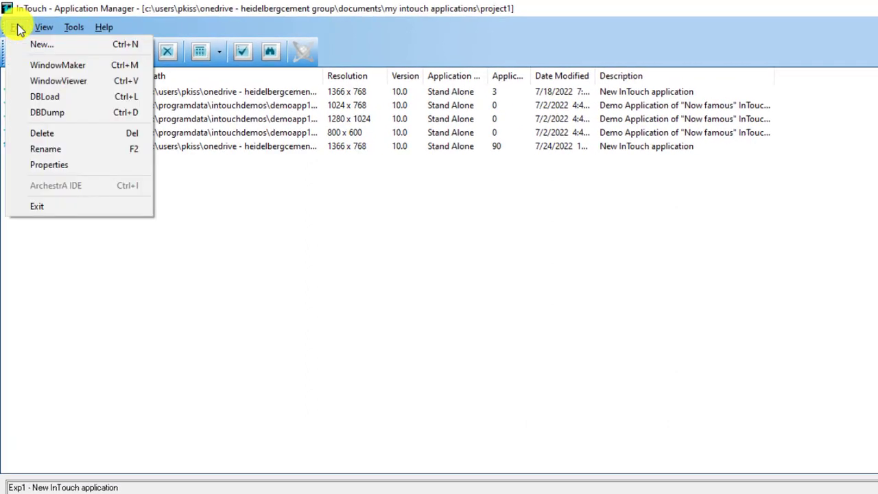
left_click(40, 46)
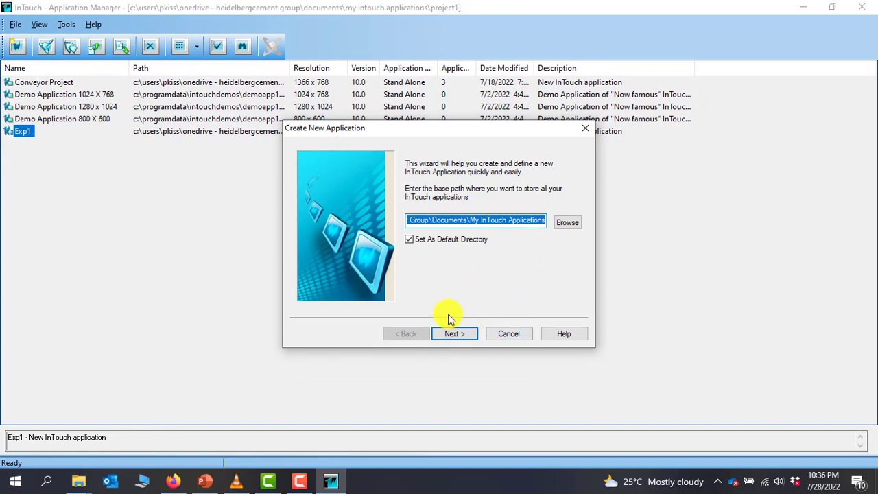
left_click(454, 333)
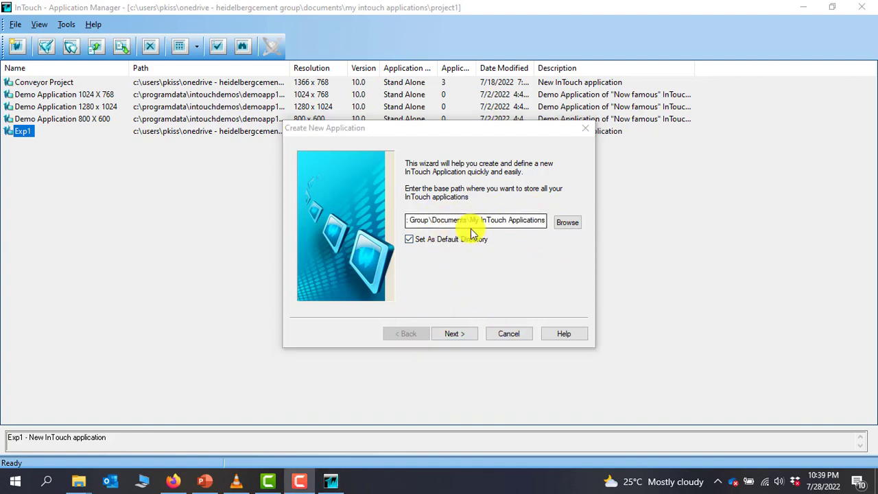
left_click(566, 226)
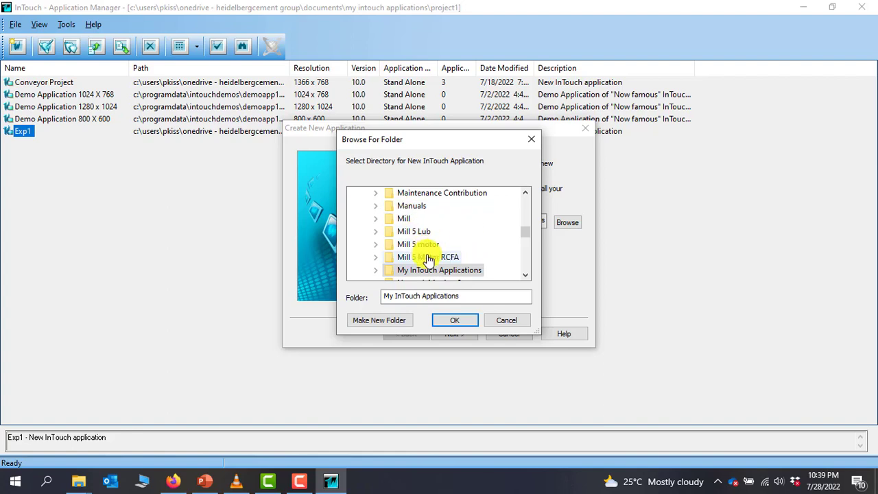
left_click(534, 142)
Replace the suggested application directory name with Tutorial1
left_click(458, 336)
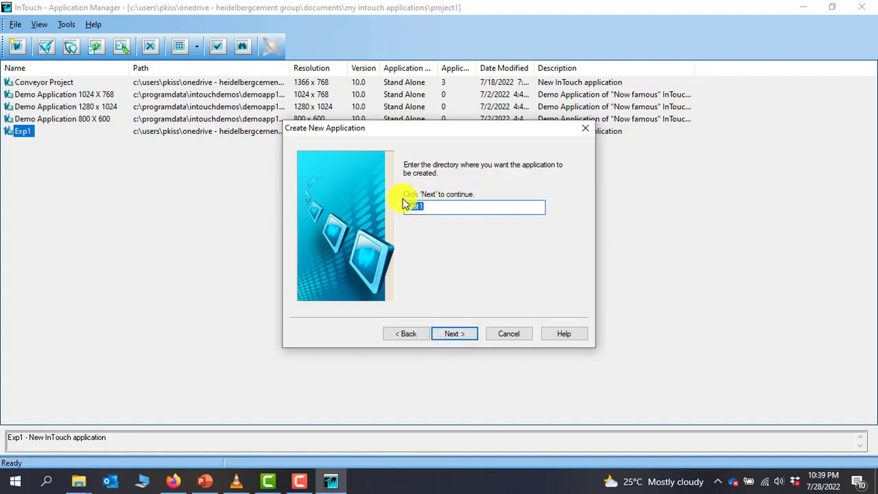
left_click(436, 209)
key("BackSpace")
key("BackSpace")
key("BackSpace")
key("BackSpace")
key("BackSpace")
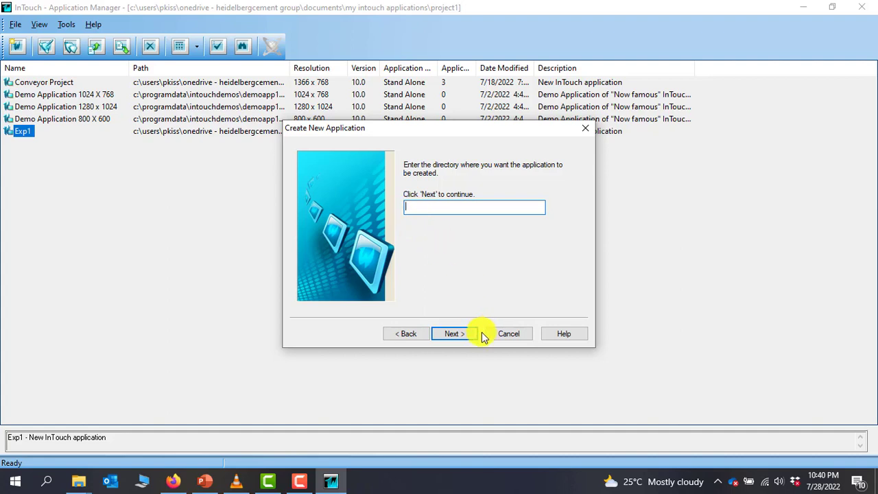
type("Tutorial")
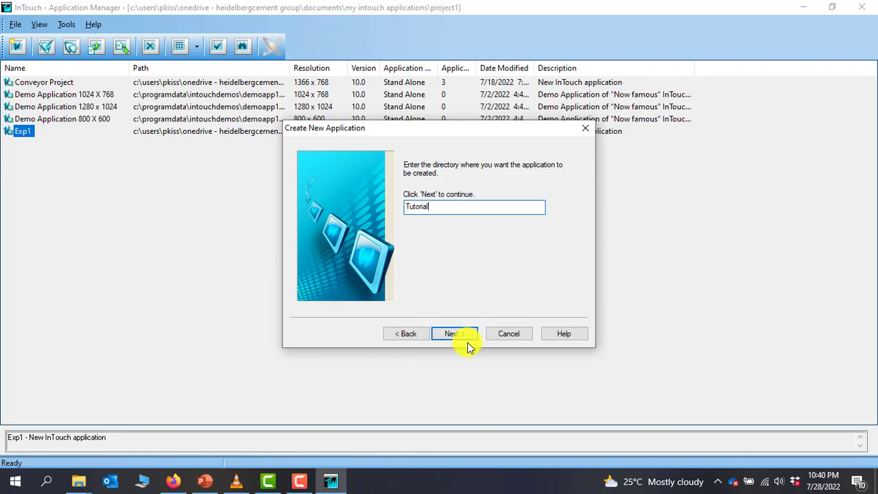
type("1")
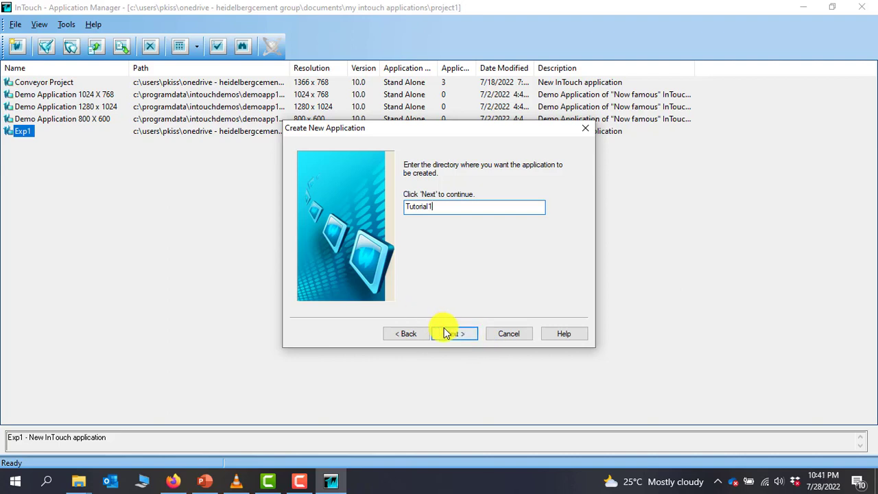
Name the new application Test1, keep the 'New InTouch application' description, and finish the wizard
left_click(453, 334)
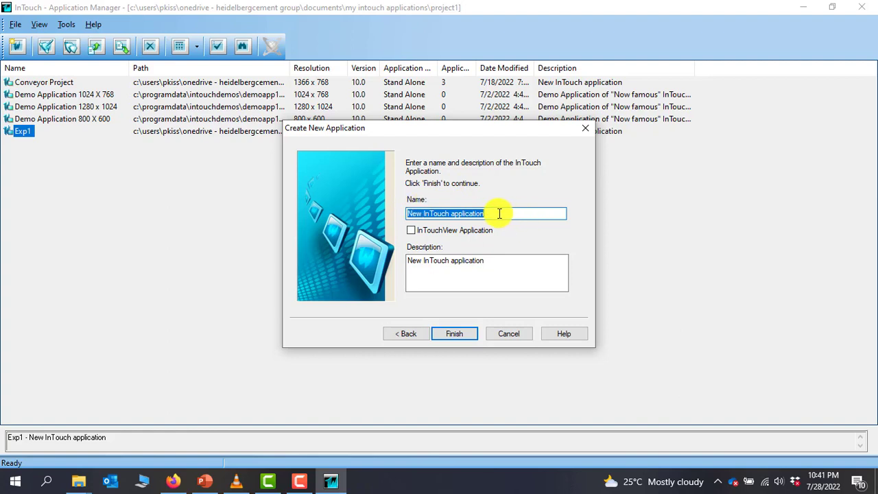
left_click_drag(498, 213, 378, 204)
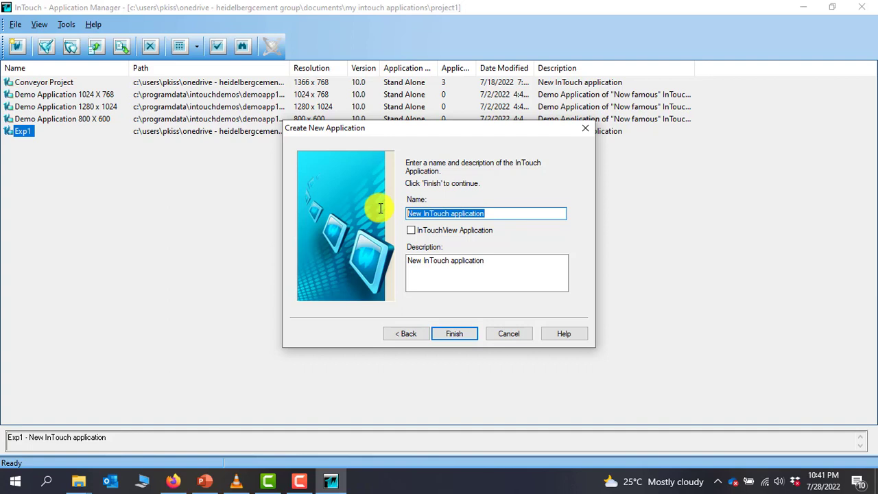
type("Test1")
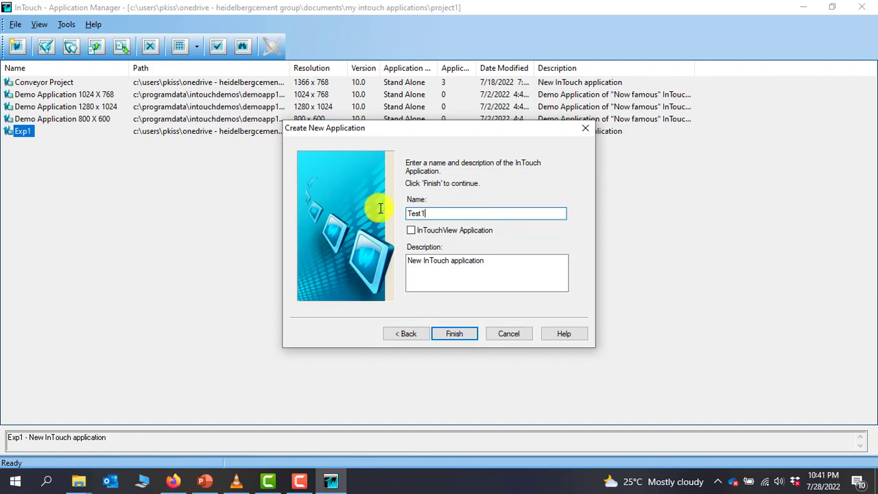
left_click_drag(486, 261, 345, 258)
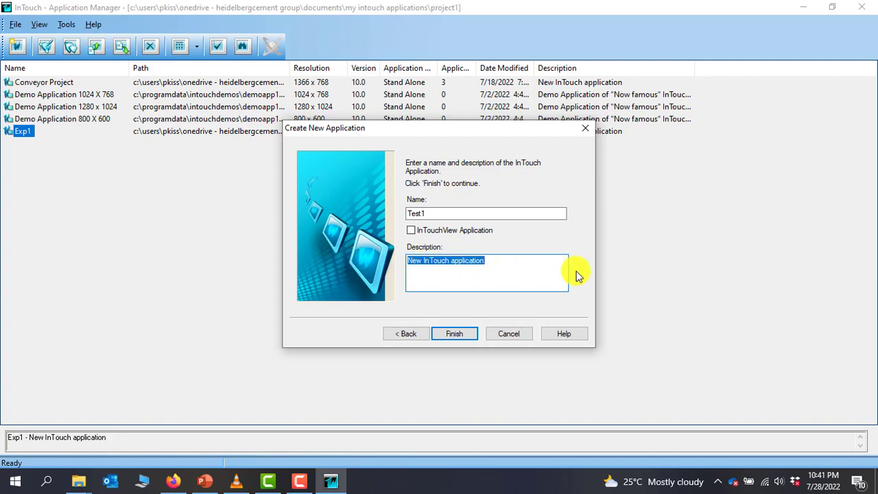
left_click(454, 335)
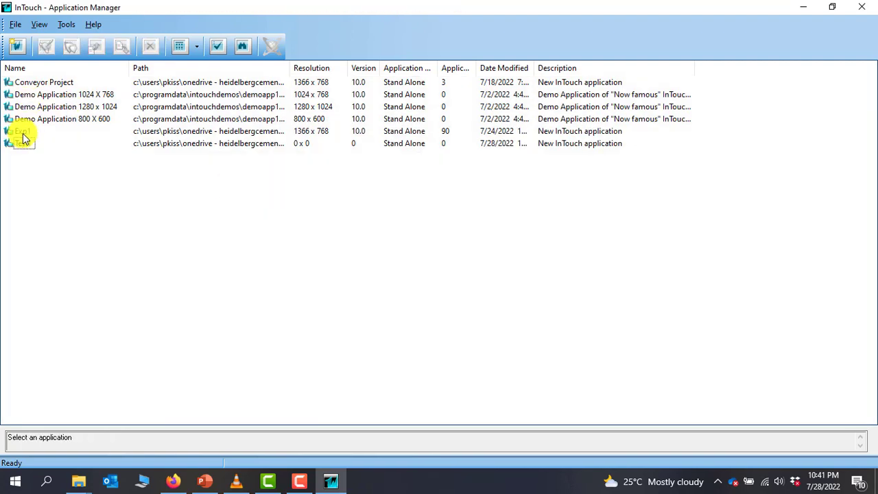
Open Test1 in WindowMaker, dismissing the licence warning and continuing in demo mode
left_click(21, 132)
left_click(19, 145)
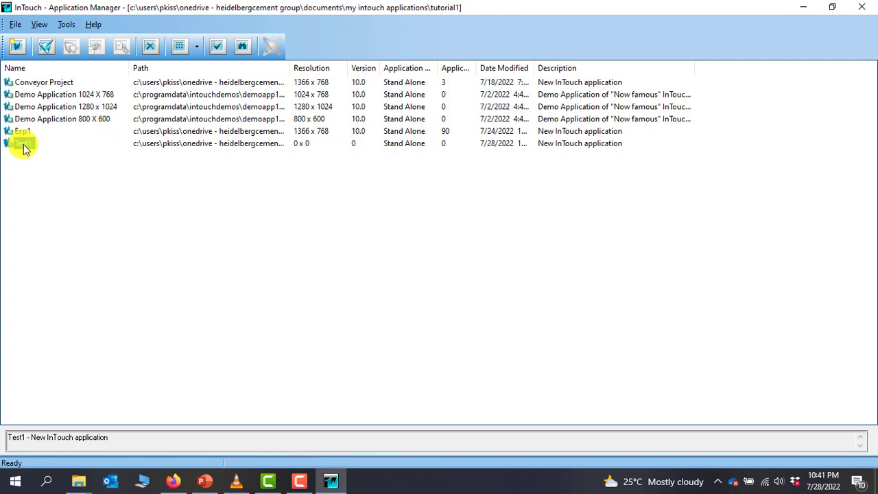
double_click(24, 145)
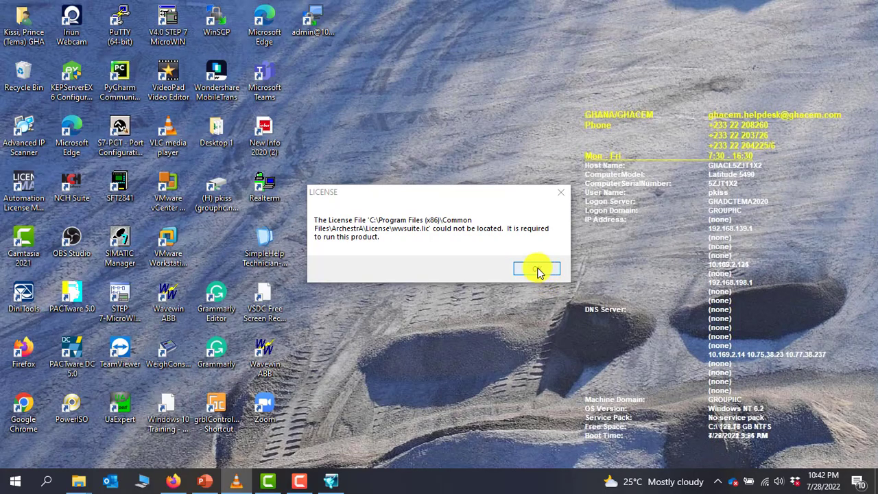
left_click(538, 270)
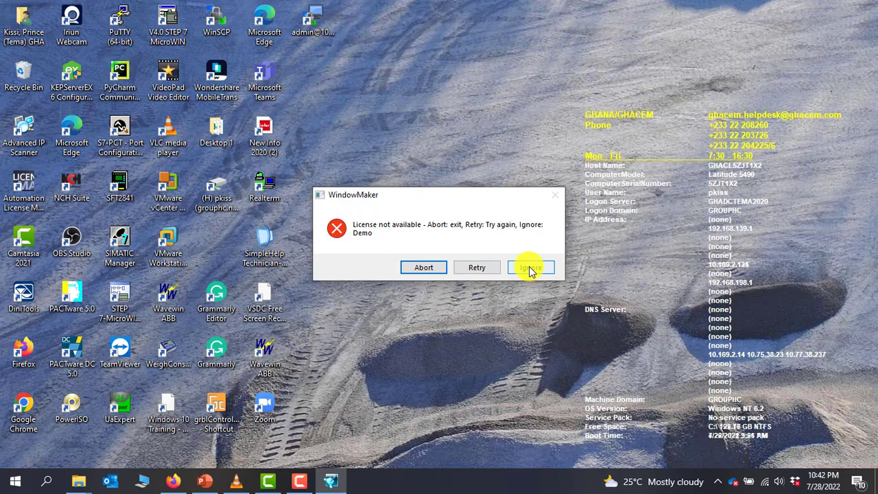
left_click(529, 267)
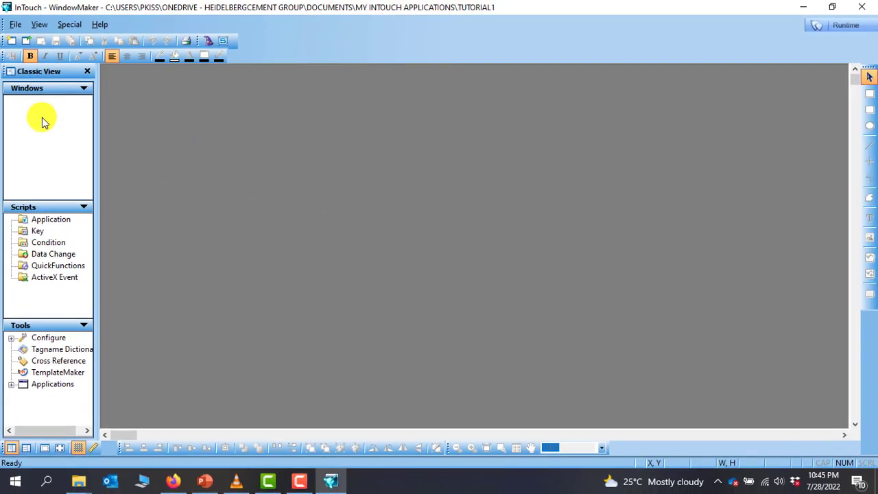
From the Windows panel's context menu, open Window Properties for a new window
right_click(42, 121)
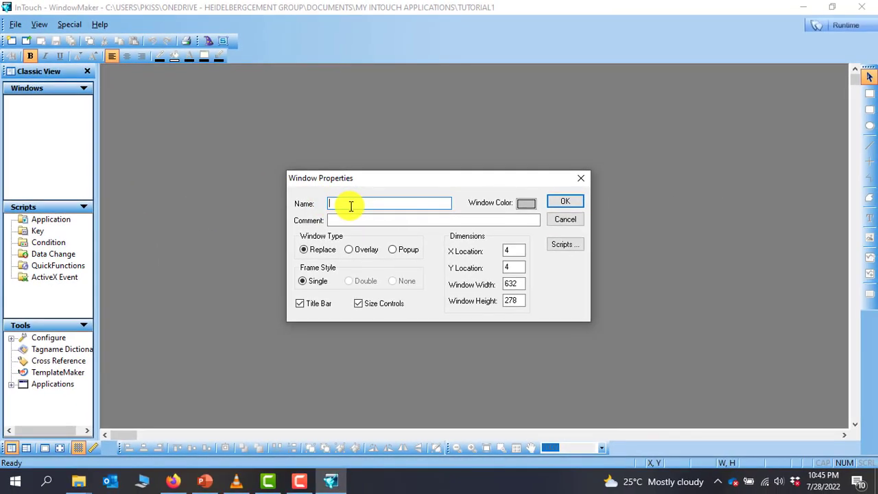
Create a window named Main with the default colour and 632×278 size
type("Main")
left_click(408, 221)
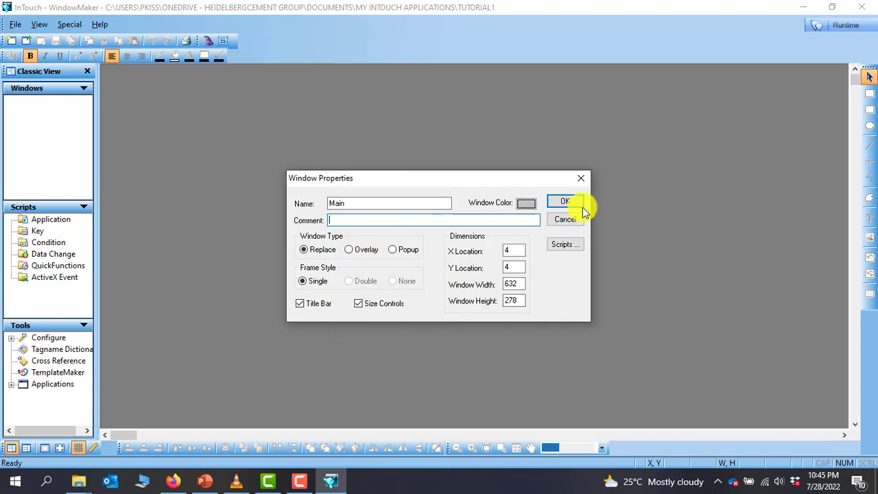
left_click(525, 205)
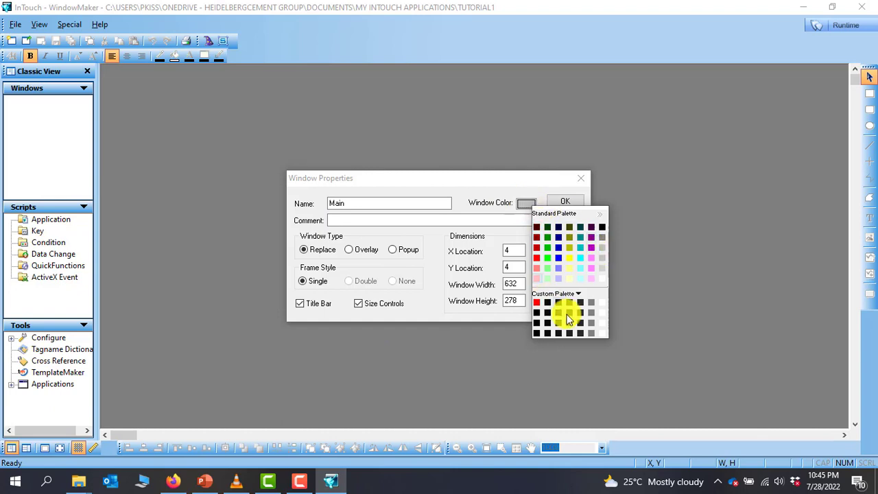
left_click(480, 189)
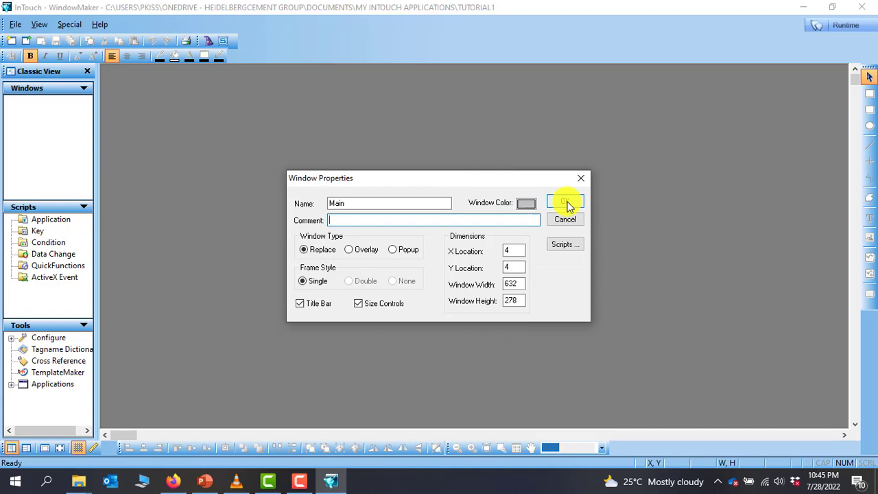
left_click(566, 203)
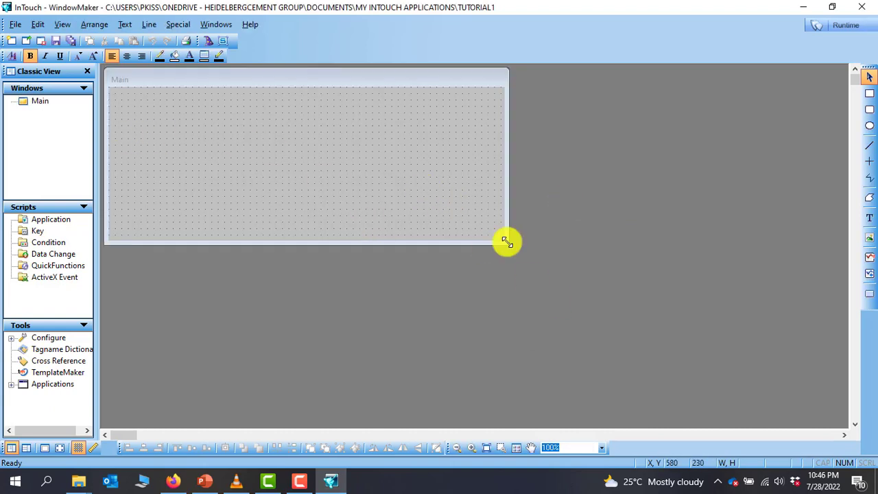
Drag the Main window's bottom-right and top-left corners so it fills the whole drawing area
left_click_drag(505, 242, 848, 425)
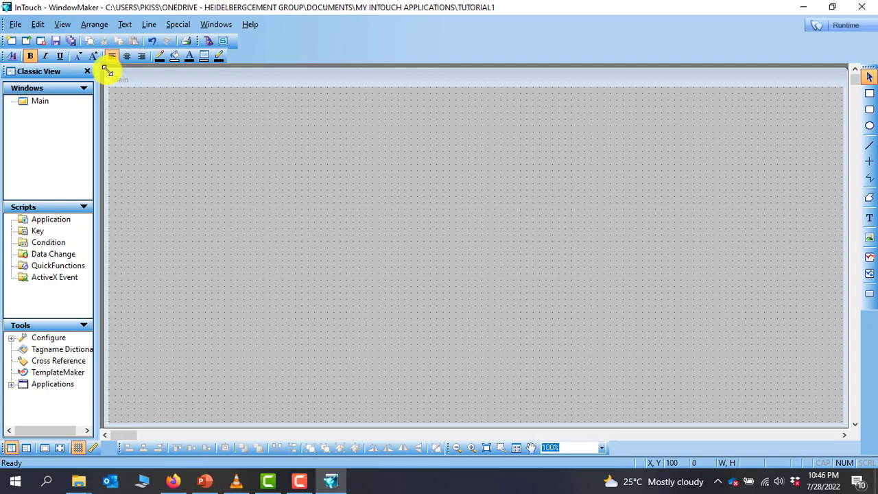
left_click_drag(108, 71, 107, 64)
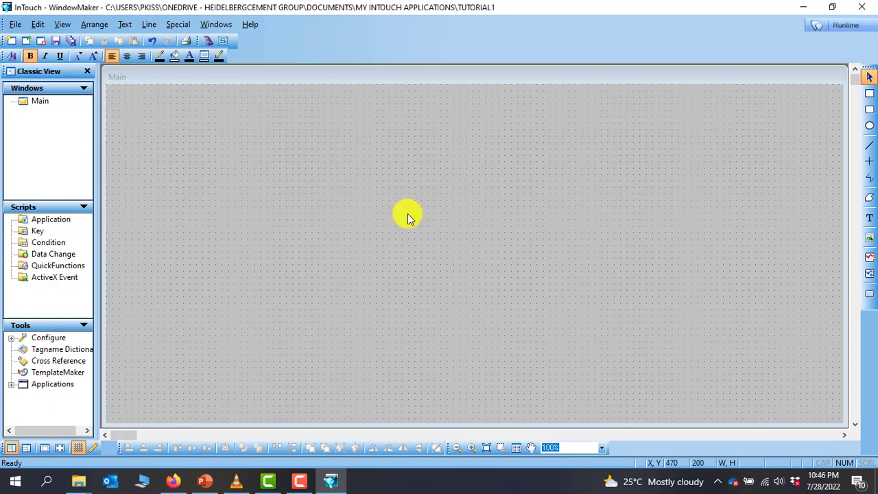